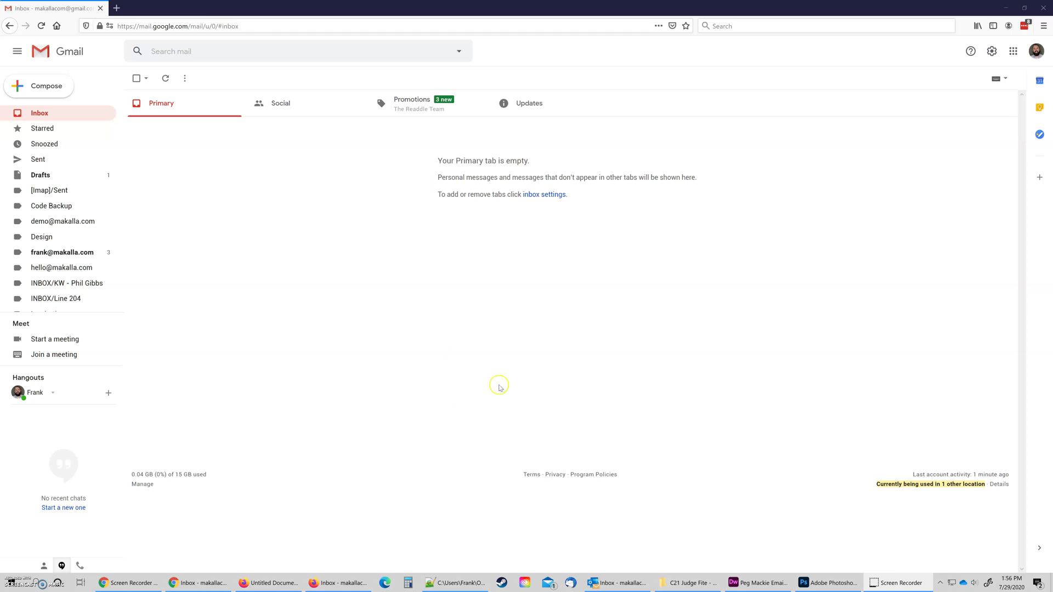
click(701, 585)
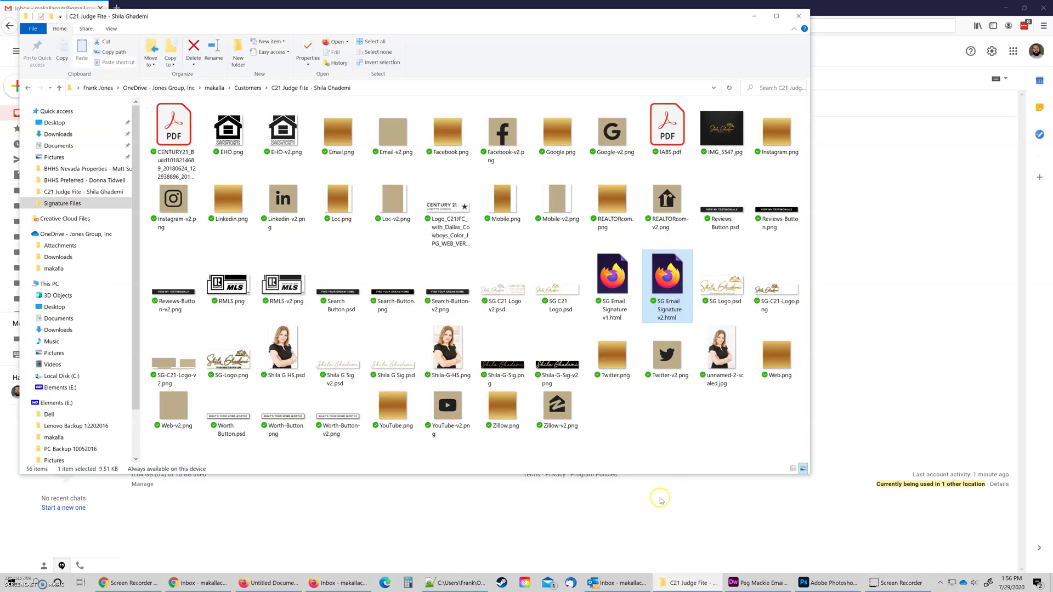
click(668, 288)
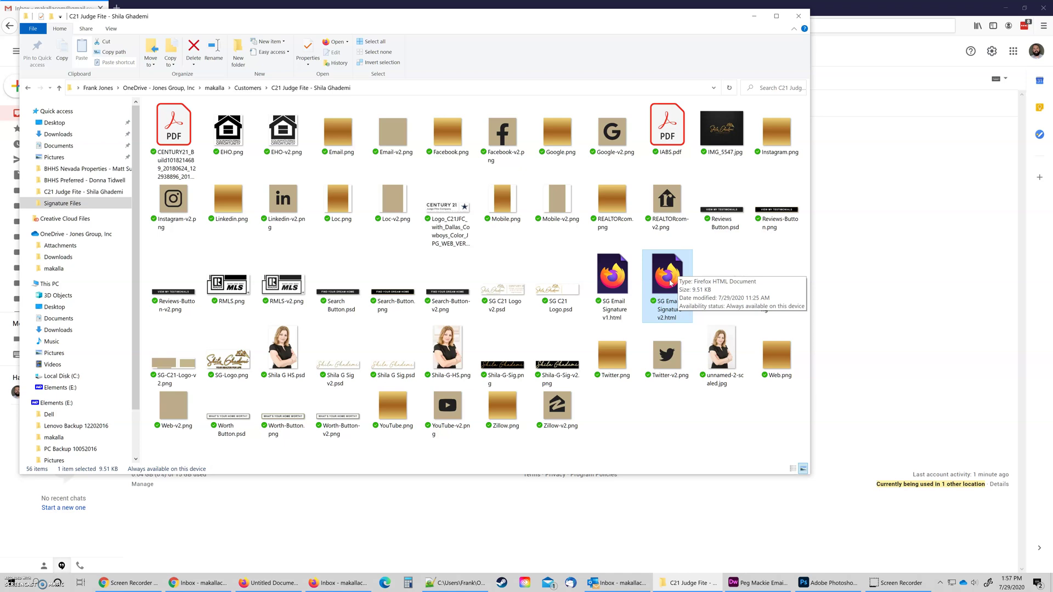
Step: Open SG Email Signature v2.html in Firefox and copy the entire rendered signature
double_click(667, 274)
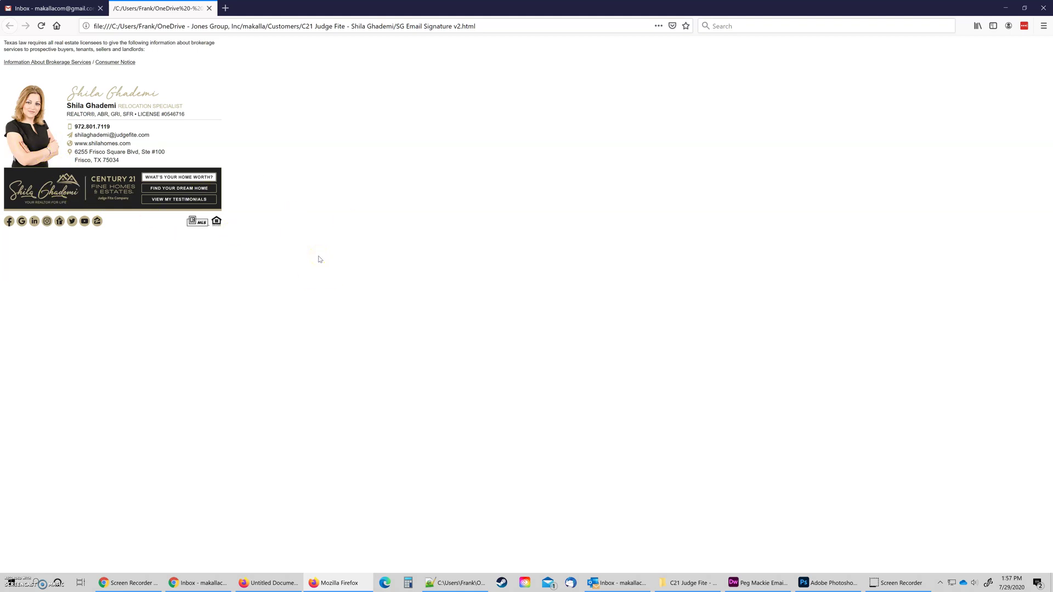
click(436, 268)
click(440, 273)
key(ctrl+a)
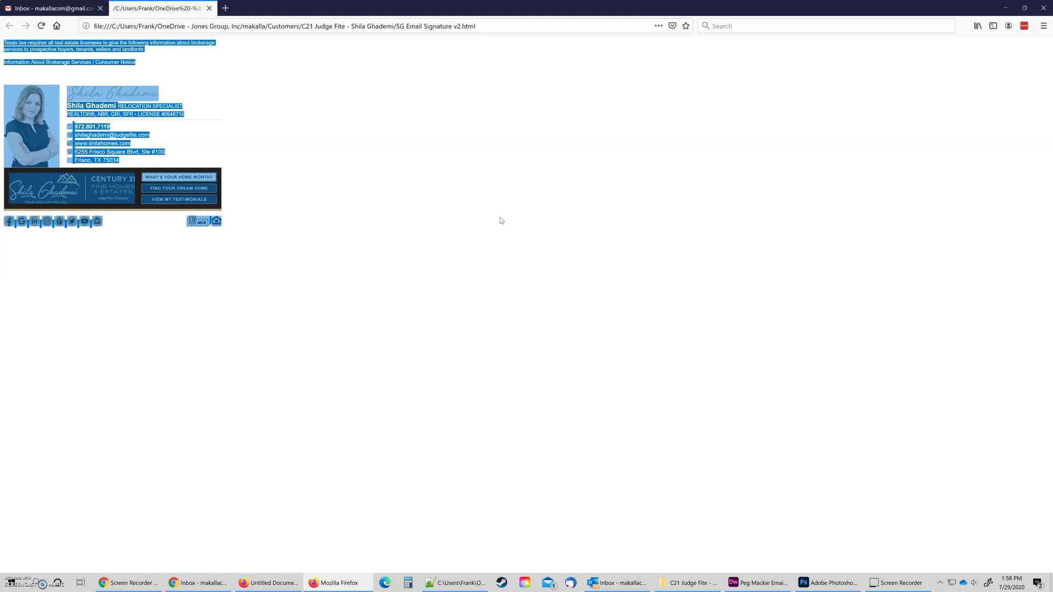
click(500, 221)
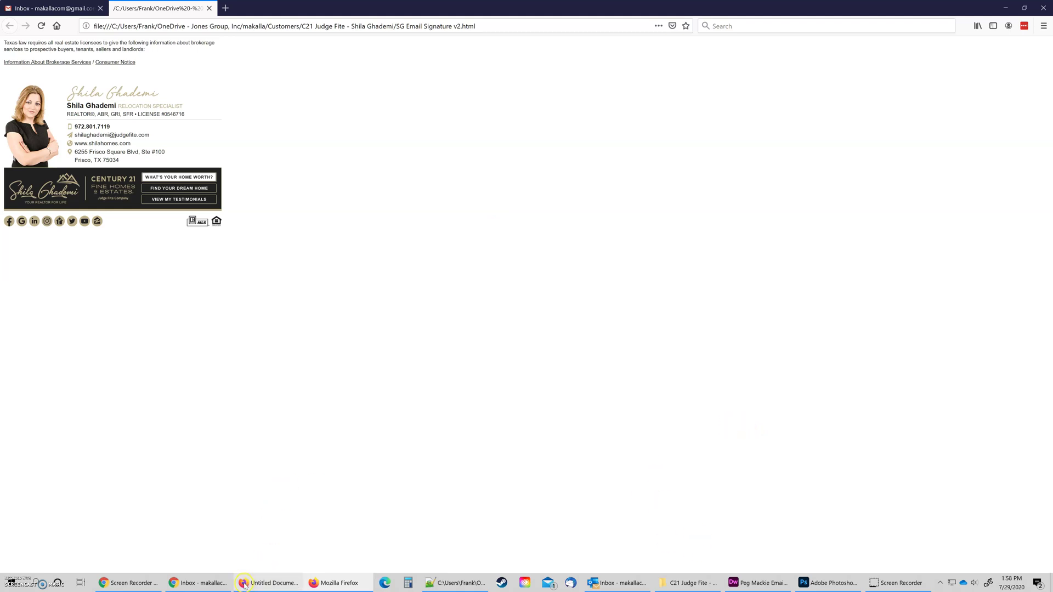
Step: Return to the Gmail inbox tab in Firefox
click(258, 543)
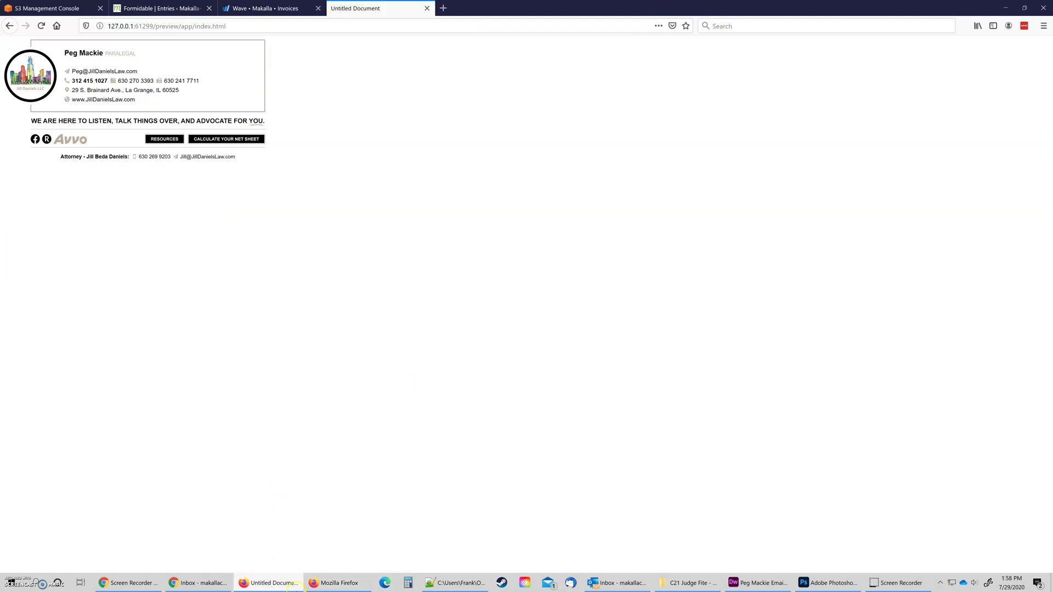
click(336, 584)
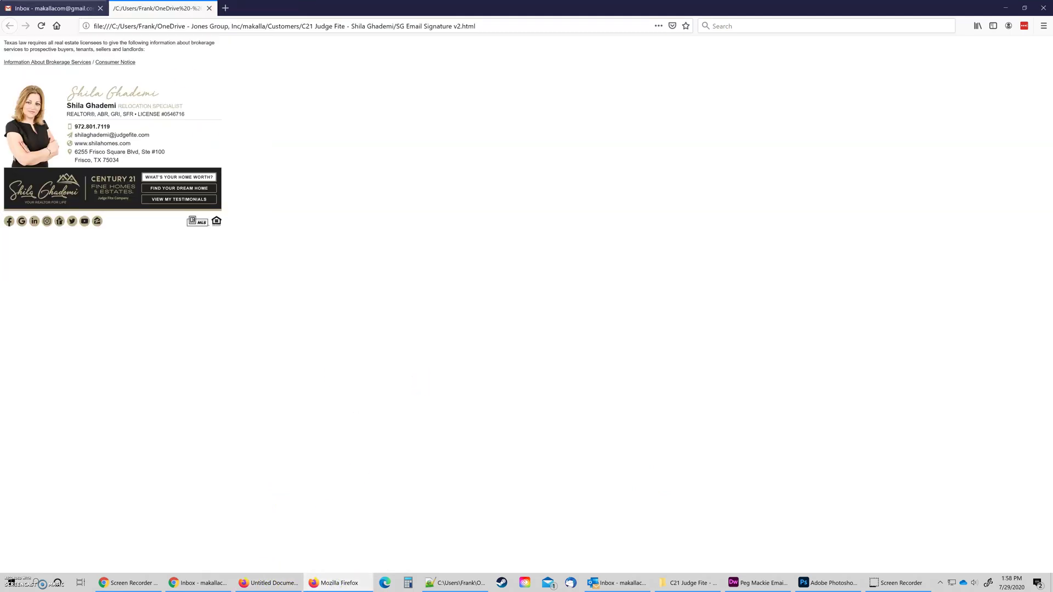
click(62, 8)
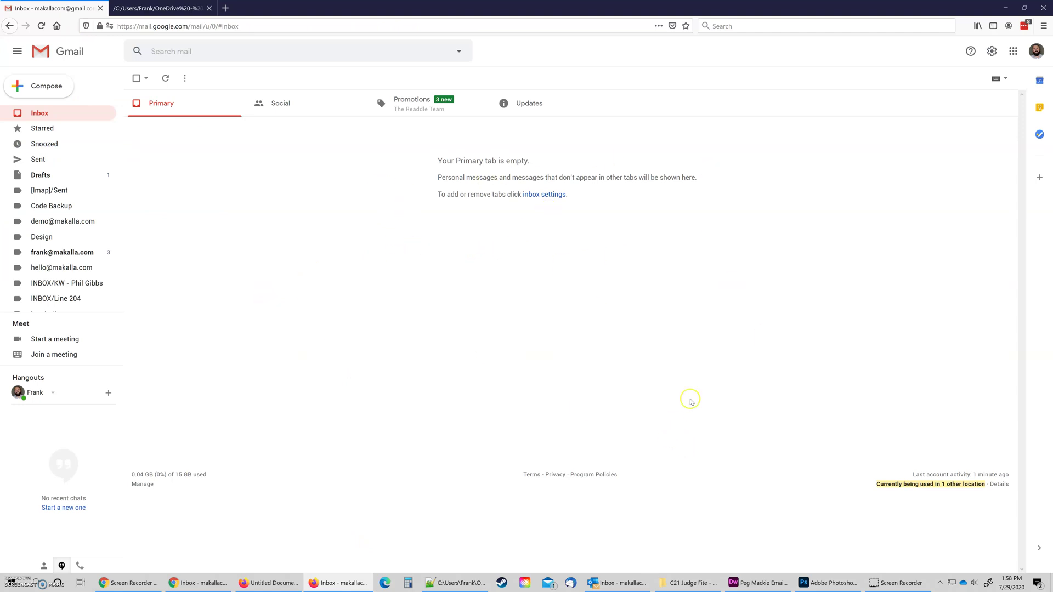
Step: Go to Gmail's full settings and scroll down to the Signature section
click(993, 52)
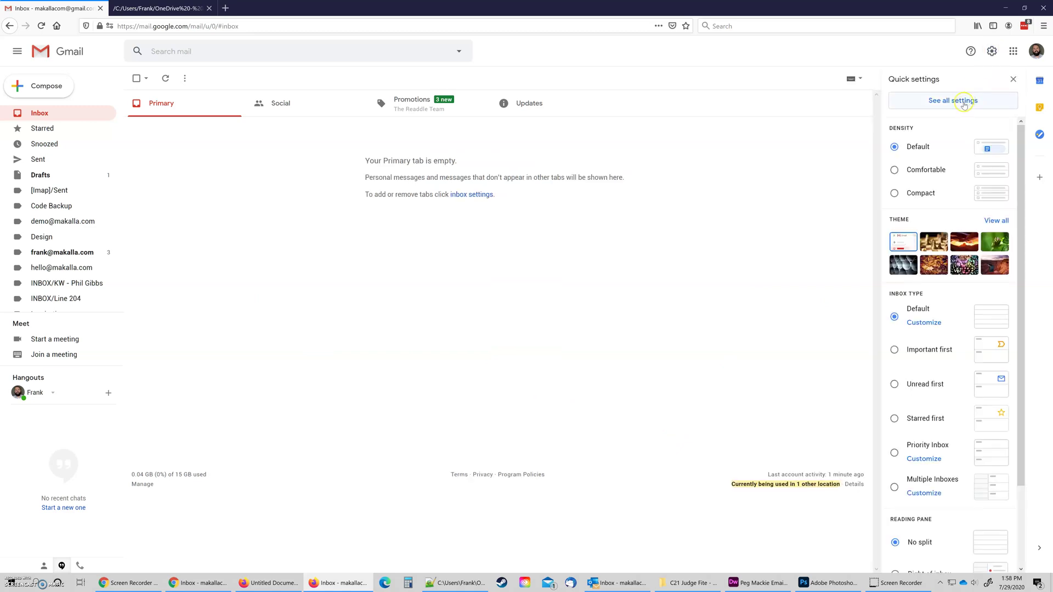
click(964, 101)
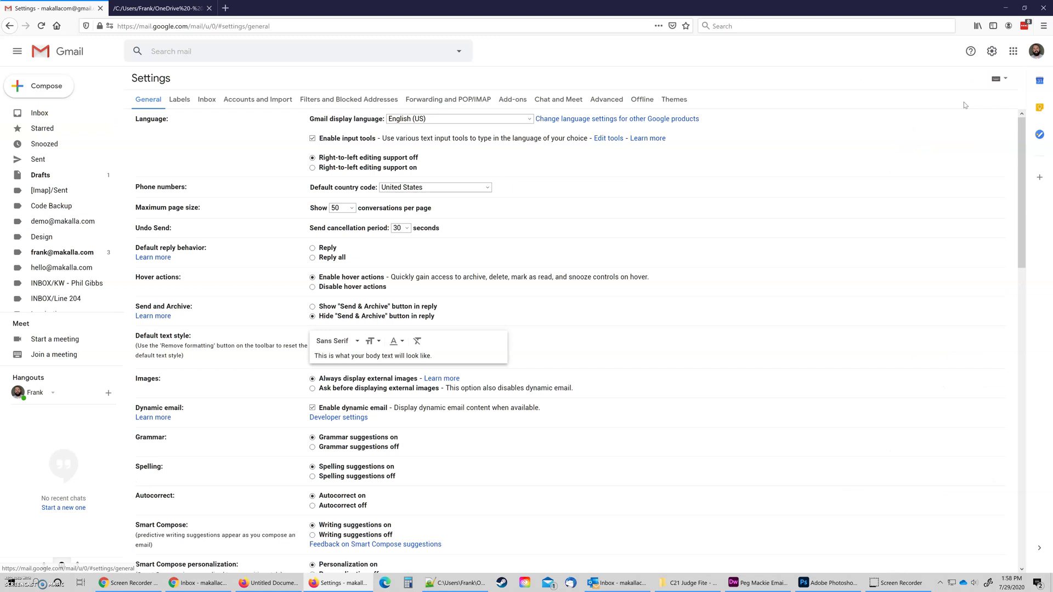
scroll(686, 258, down, 12)
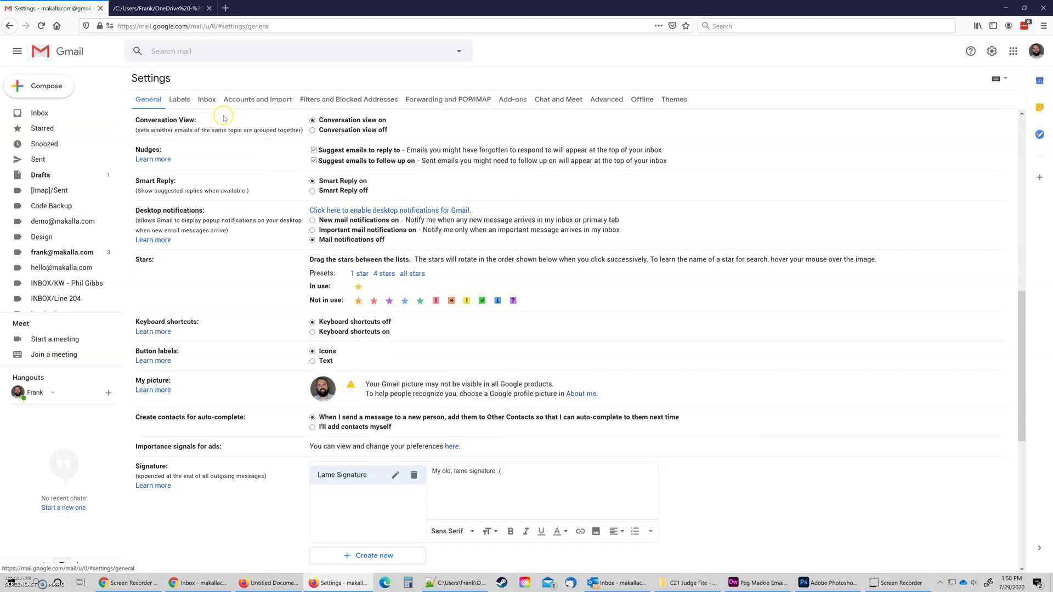
scroll(277, 241, down, 3)
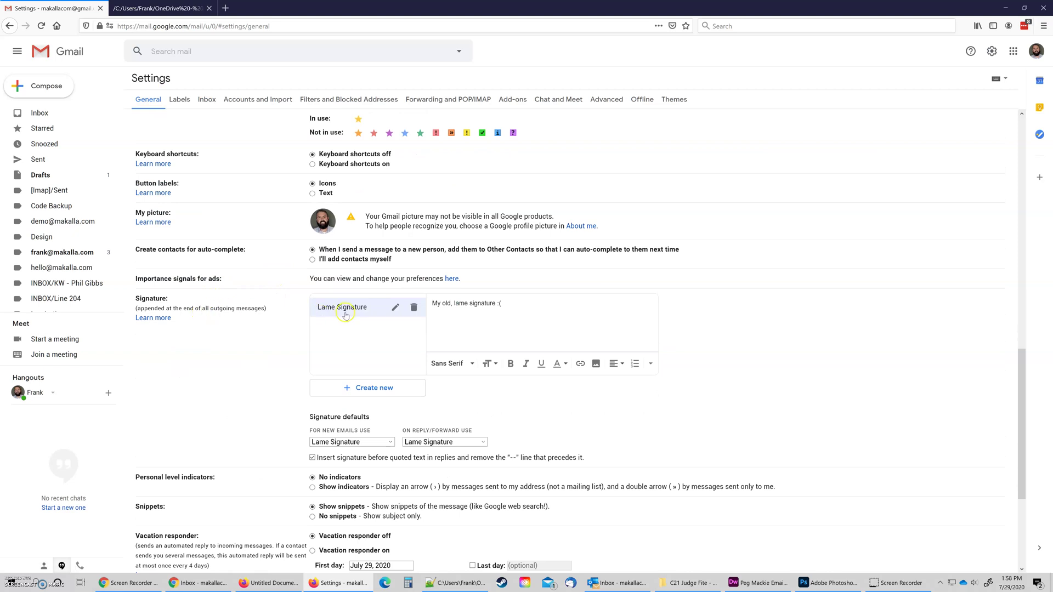
Step: Create a new empty signature named 'New Signature'
click(377, 389)
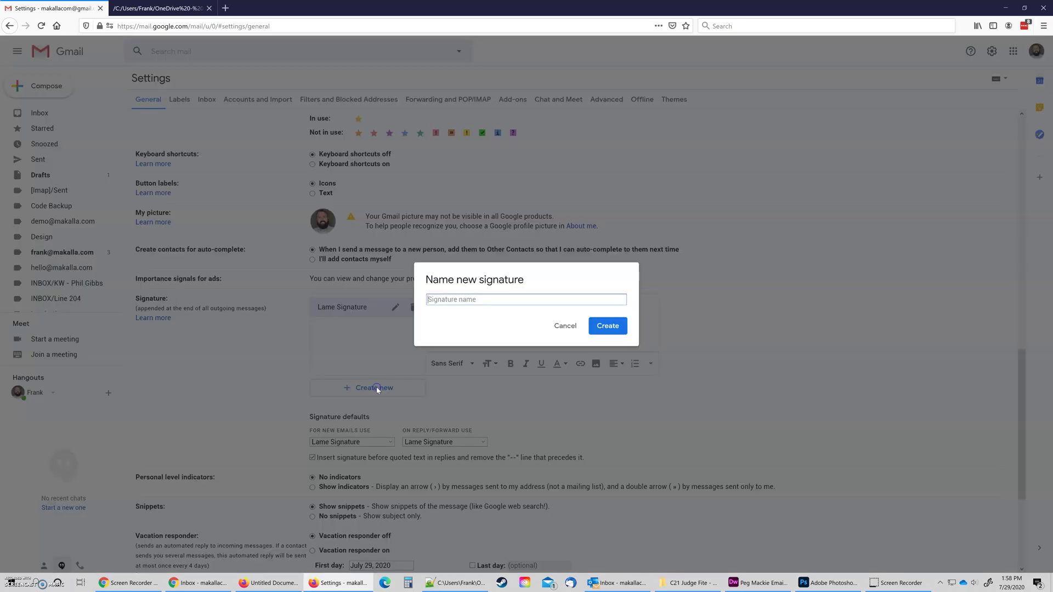
click(471, 300)
text(New Signature)
key(Return)
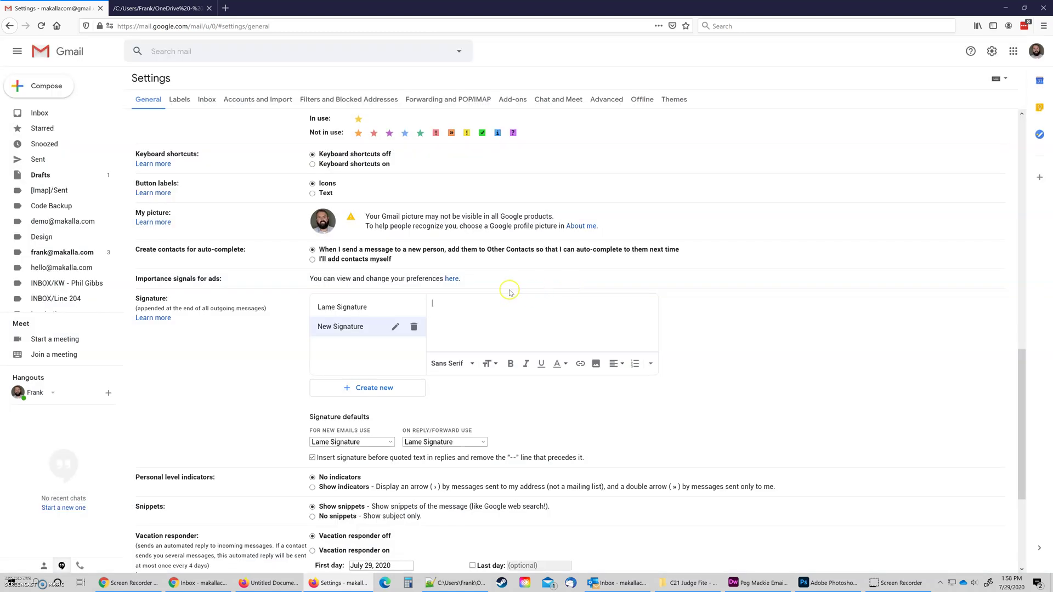
Step: Paste the copied HTML real-estate signature into the New Signature editor and review it
click(464, 305)
key(ctrl+v)
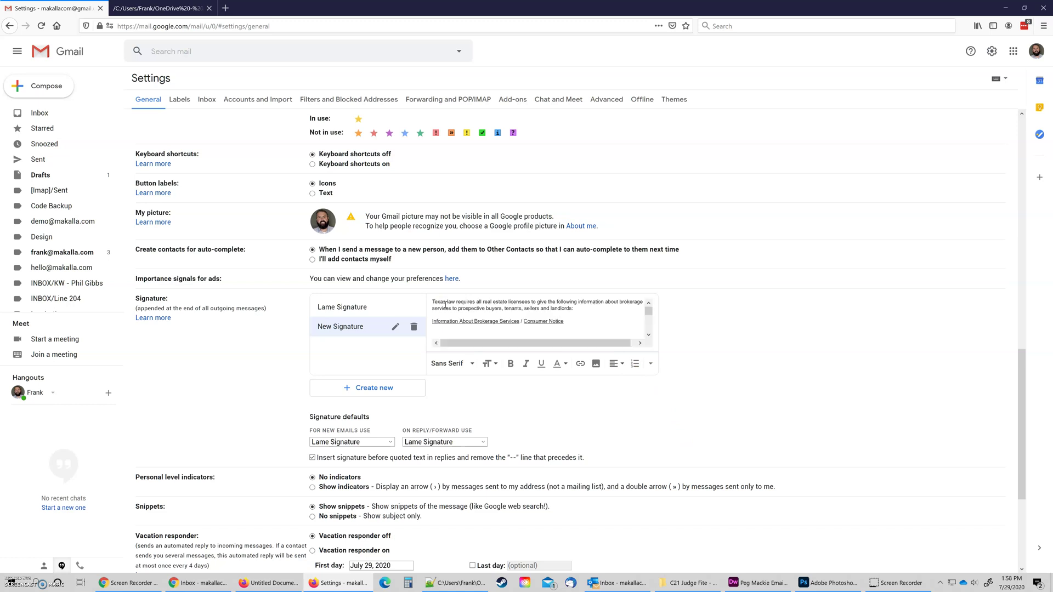
mouse_move(648, 311)
mouse_down()
mouse_move(648, 329)
mouse_move(639, 309)
mouse_up()
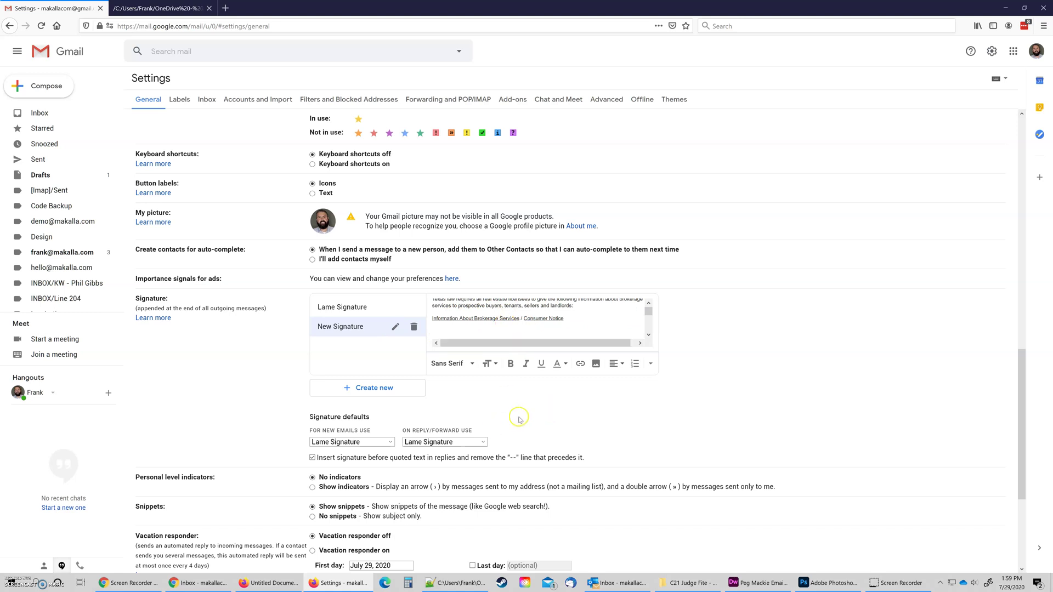
scroll(724, 403, down, 3)
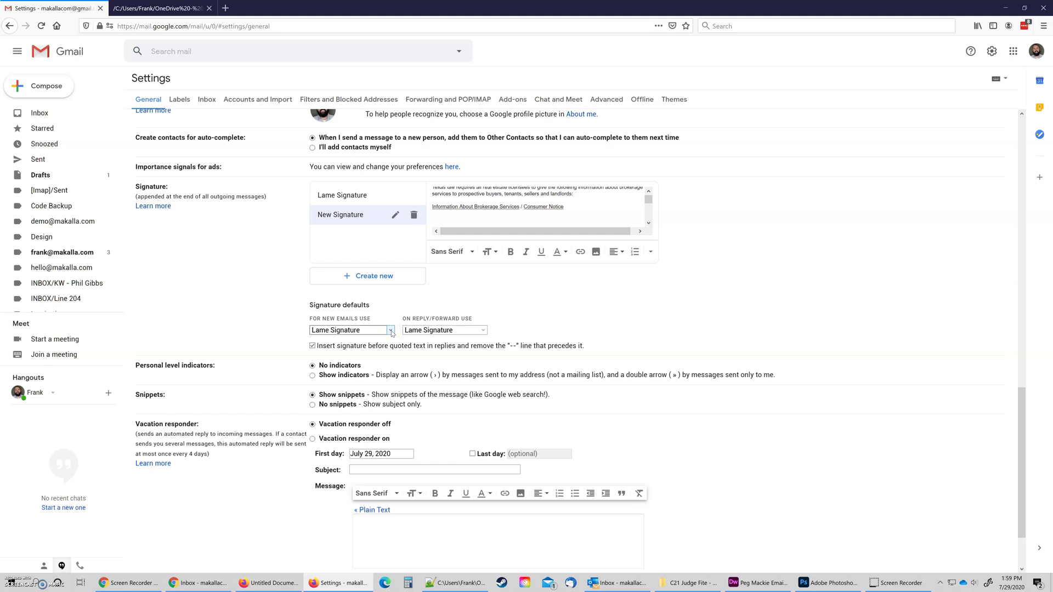
Step: Set New Signature for both new emails and replies/forwards, then save changes
click(391, 330)
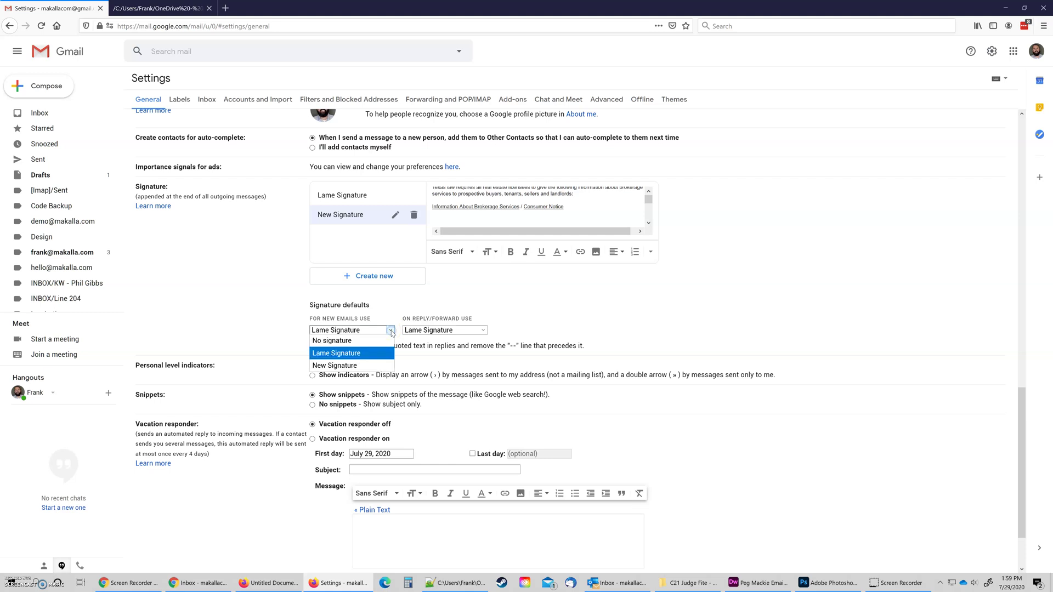
click(383, 366)
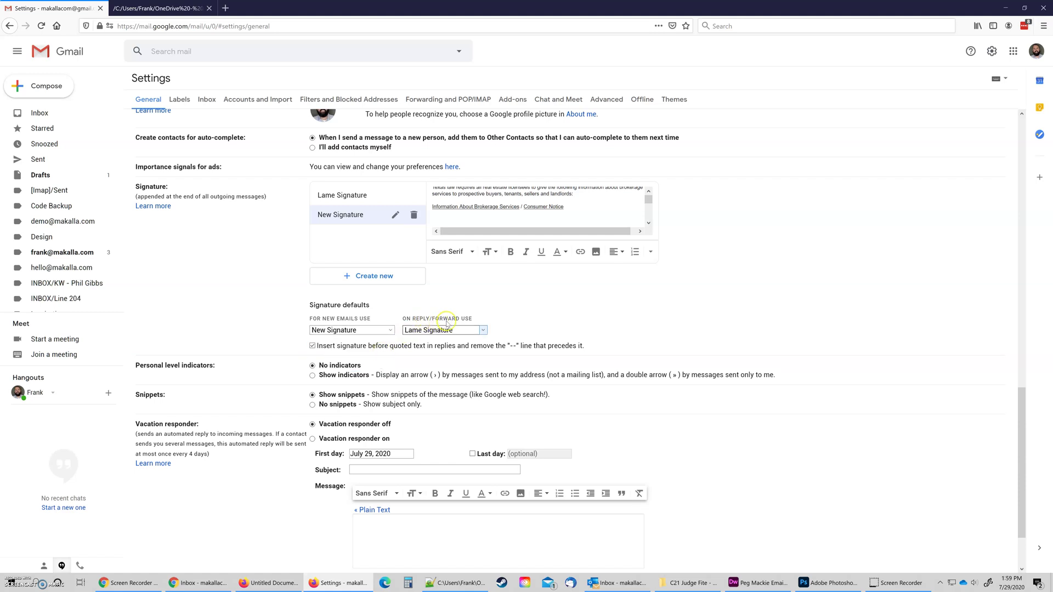
click(483, 331)
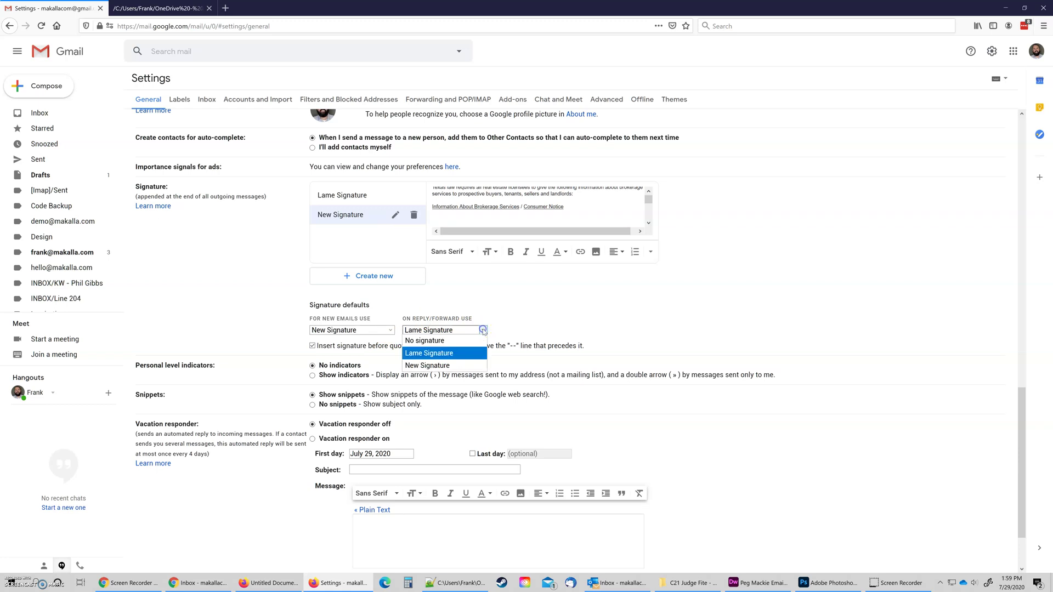
click(473, 366)
scroll(658, 337, down, 3)
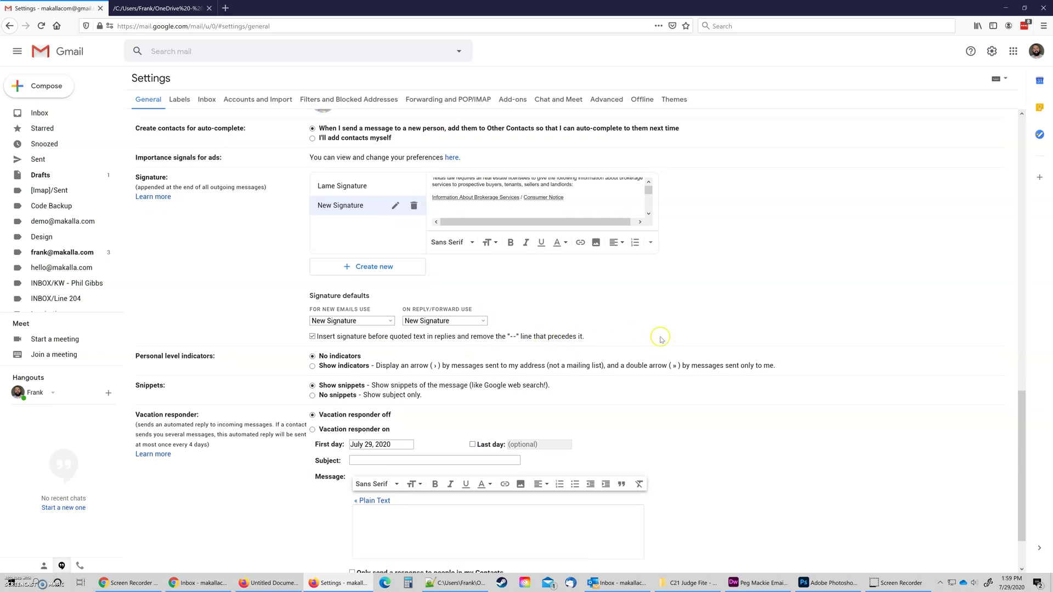
click(559, 523)
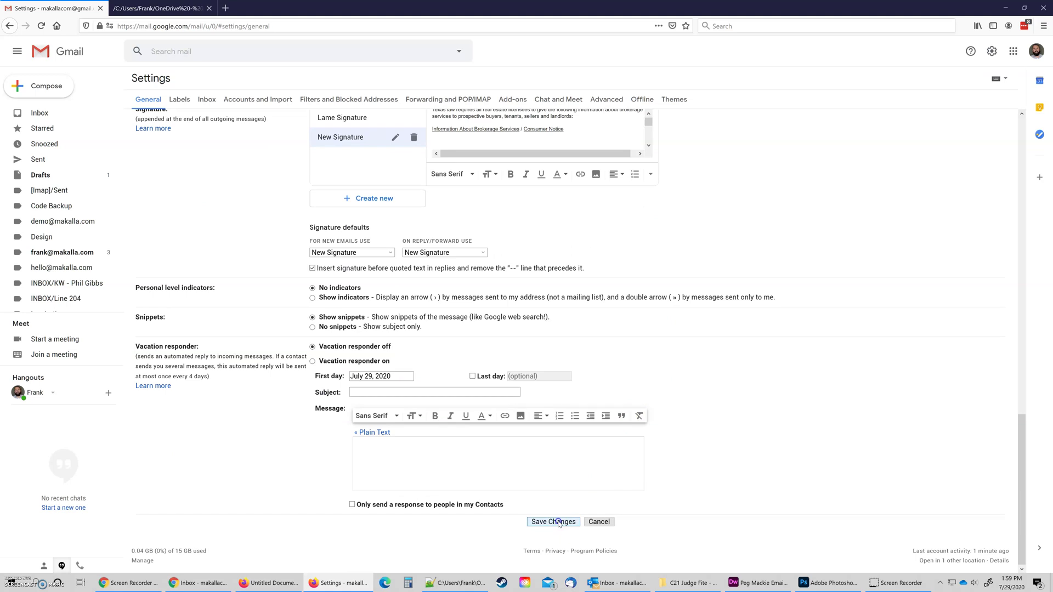
click(553, 522)
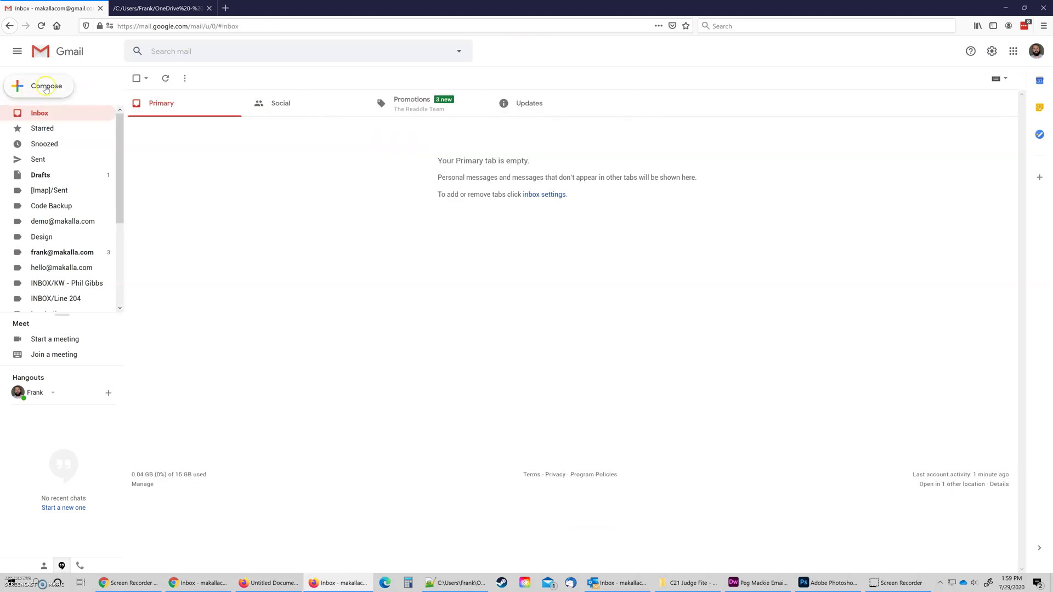
click(46, 86)
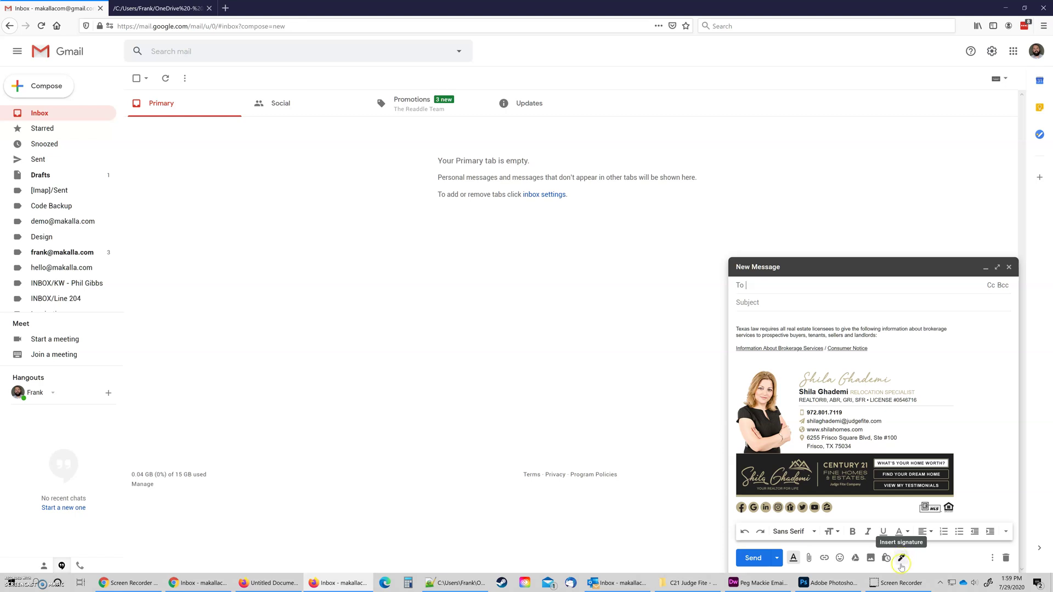
click(902, 558)
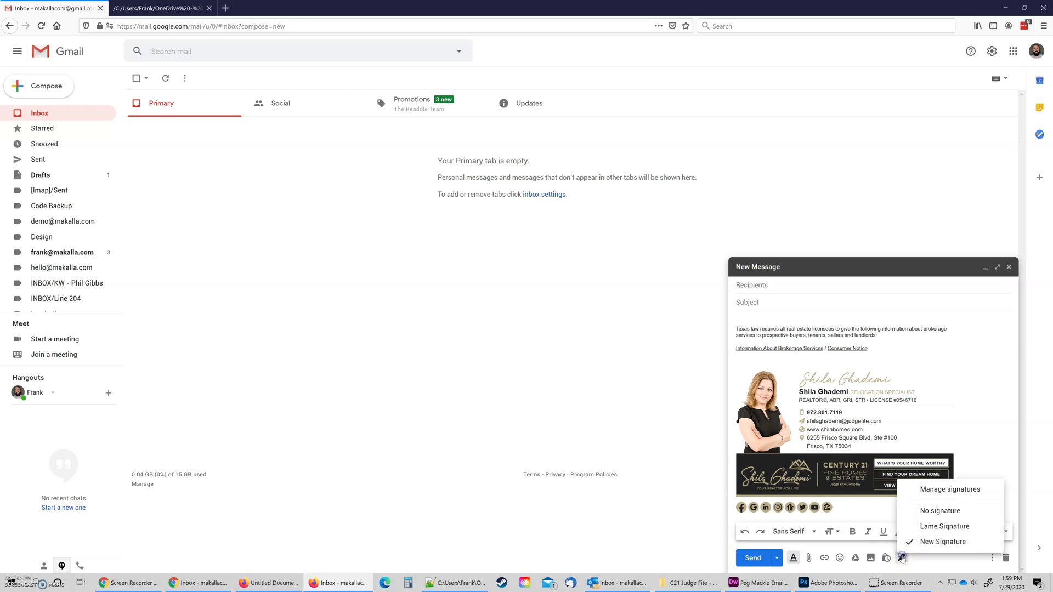
click(932, 525)
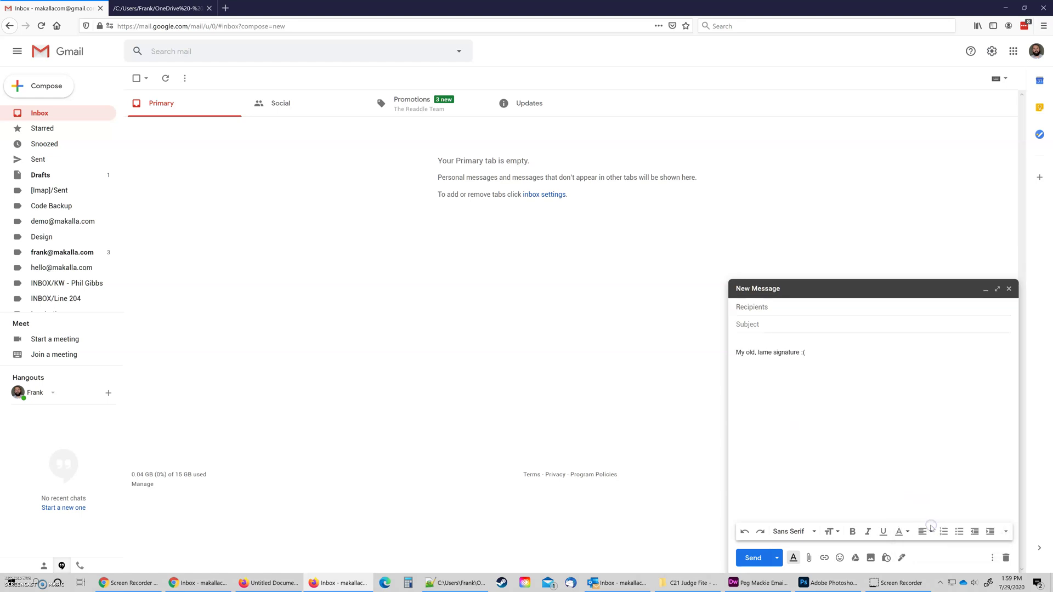
click(902, 559)
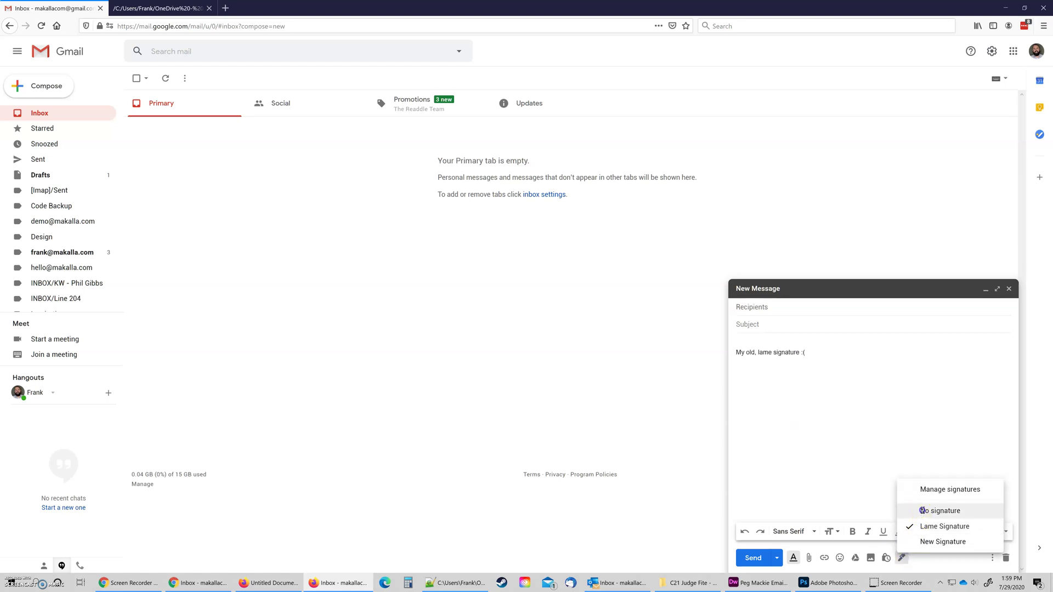
click(922, 513)
click(902, 558)
click(927, 542)
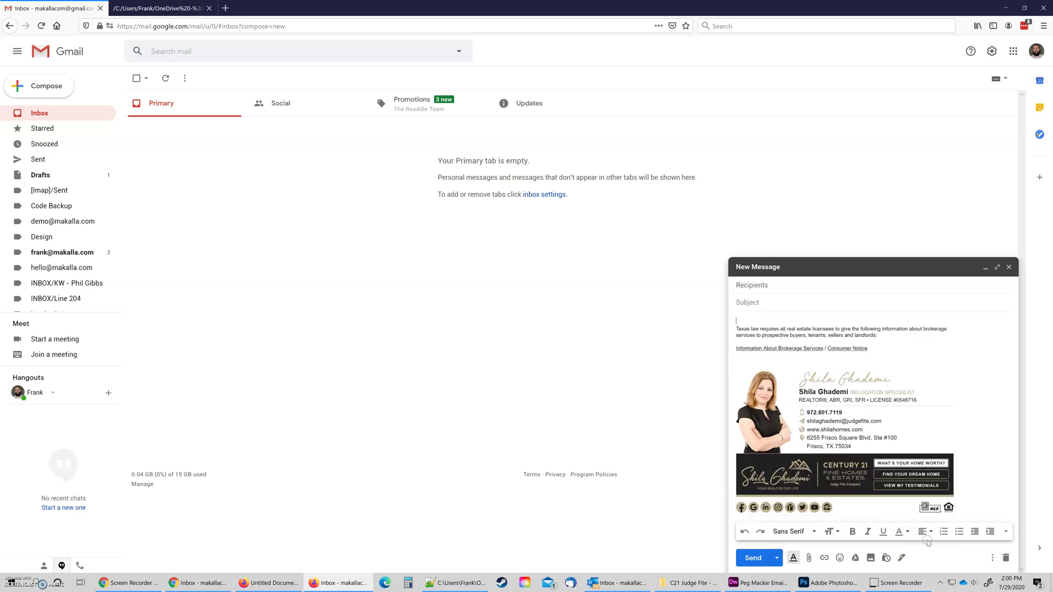
click(980, 430)
click(1007, 559)
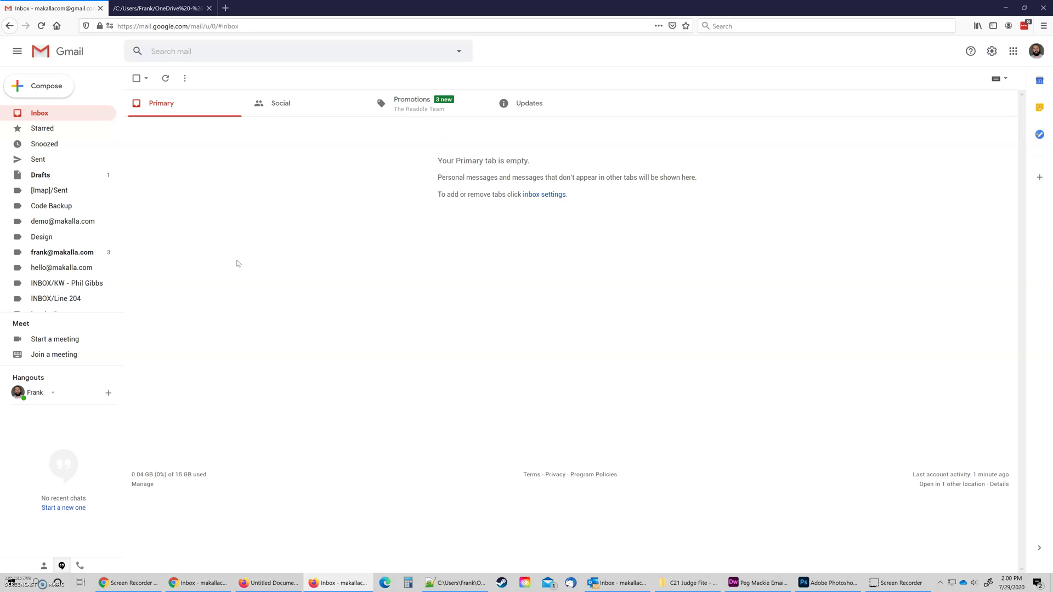
Step: In the Chrome Gmail window, compose a test message, check available signatures, and discard it
click(203, 586)
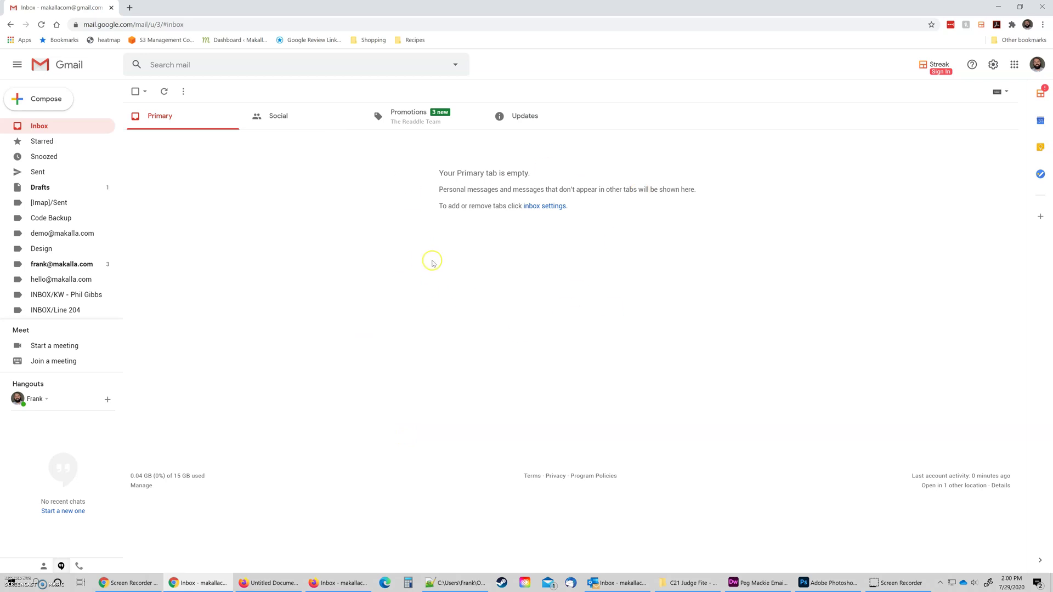
click(47, 102)
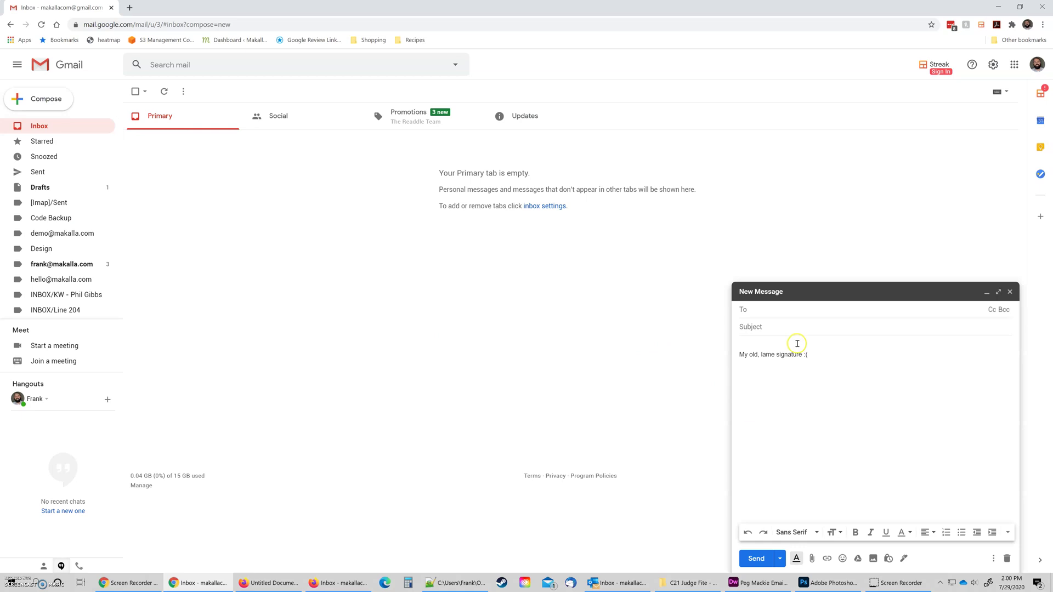
click(904, 559)
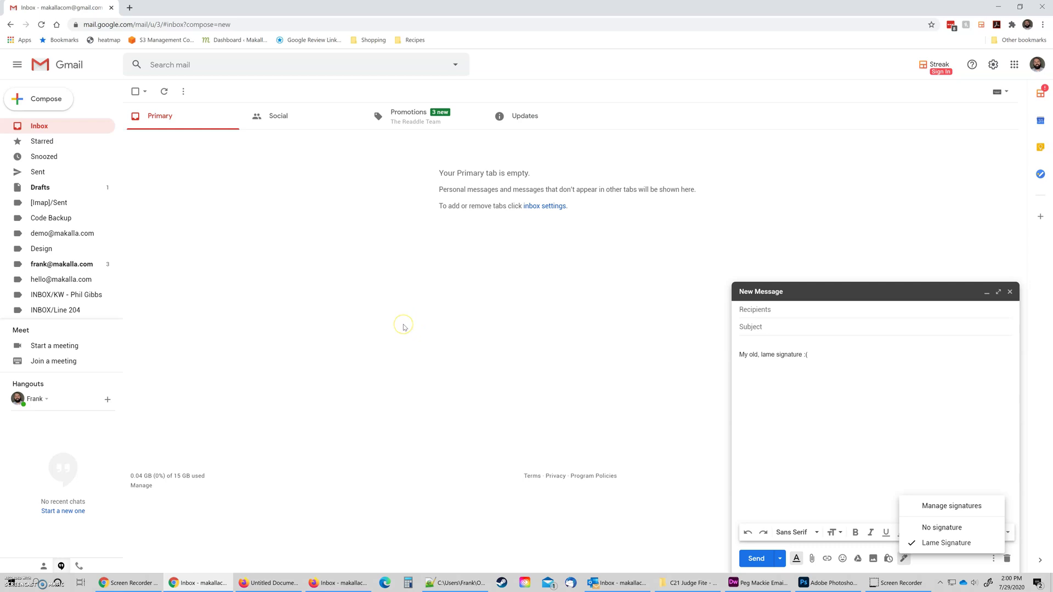
click(947, 395)
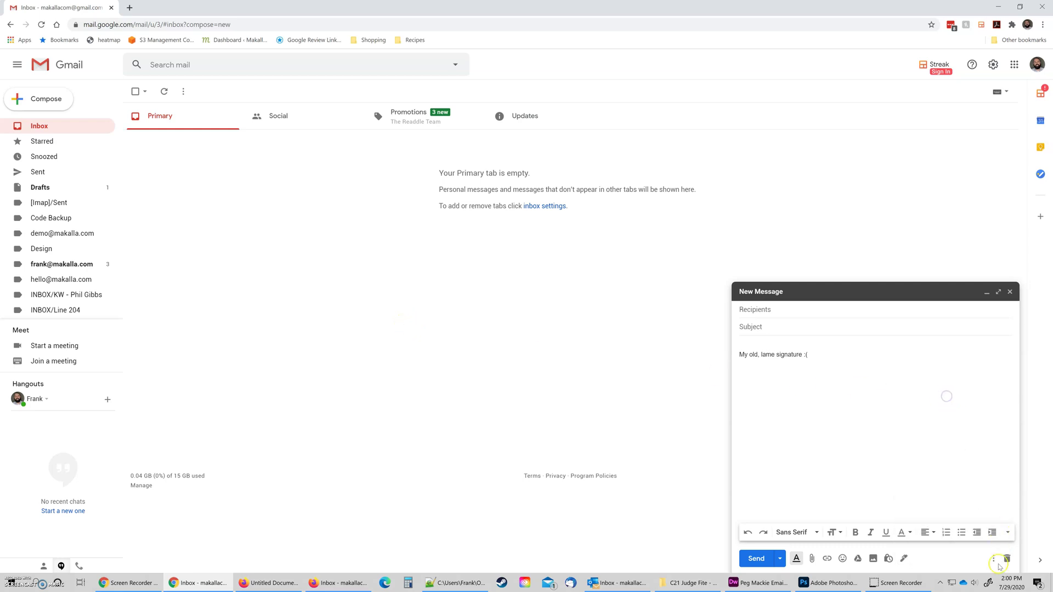
click(1013, 558)
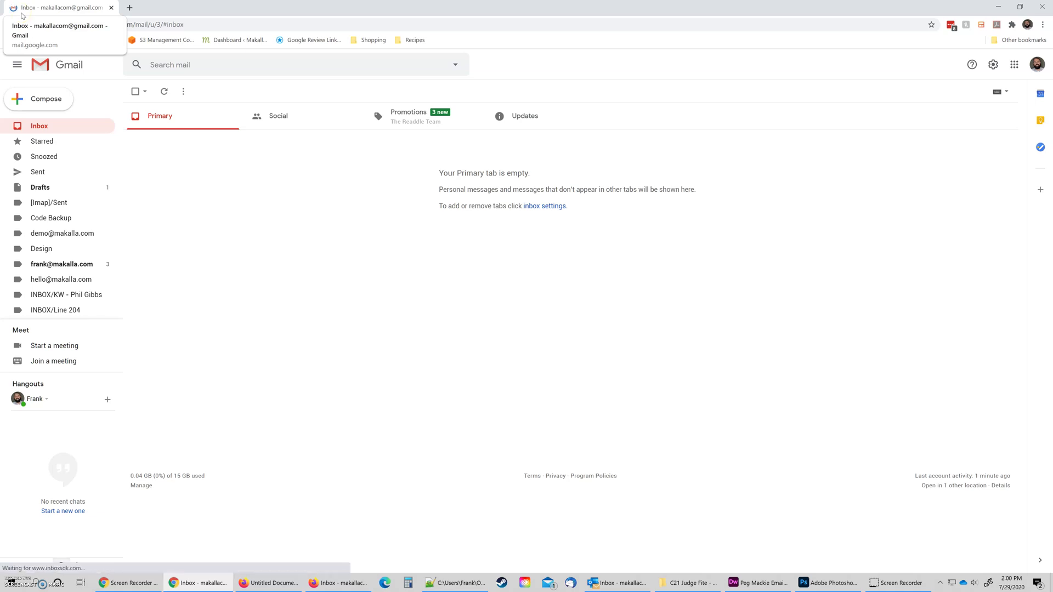
Step: Compose a new message in the reloaded Chrome Gmail to check the new signature
click(47, 98)
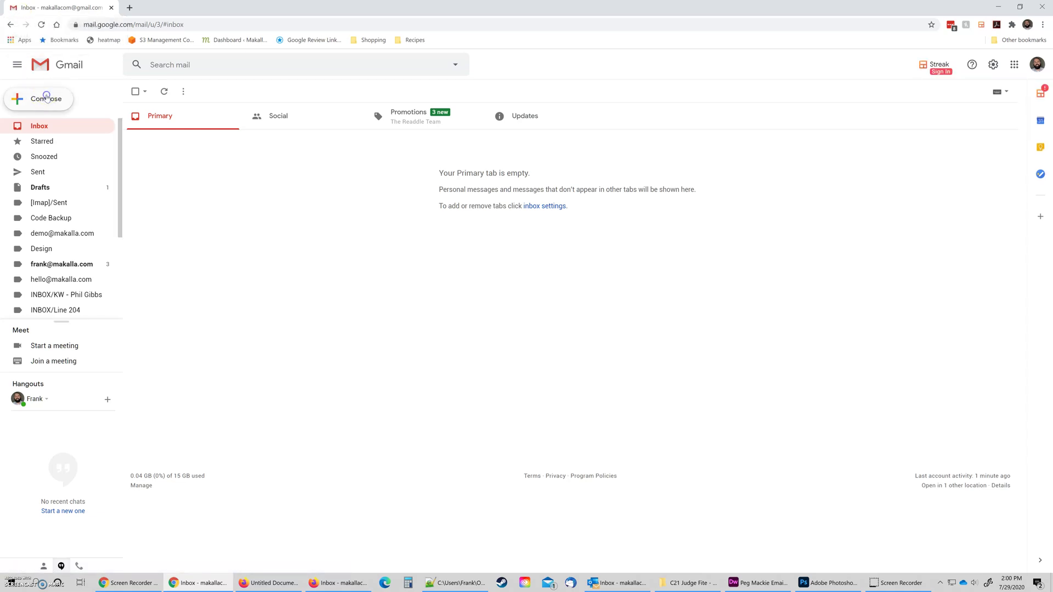